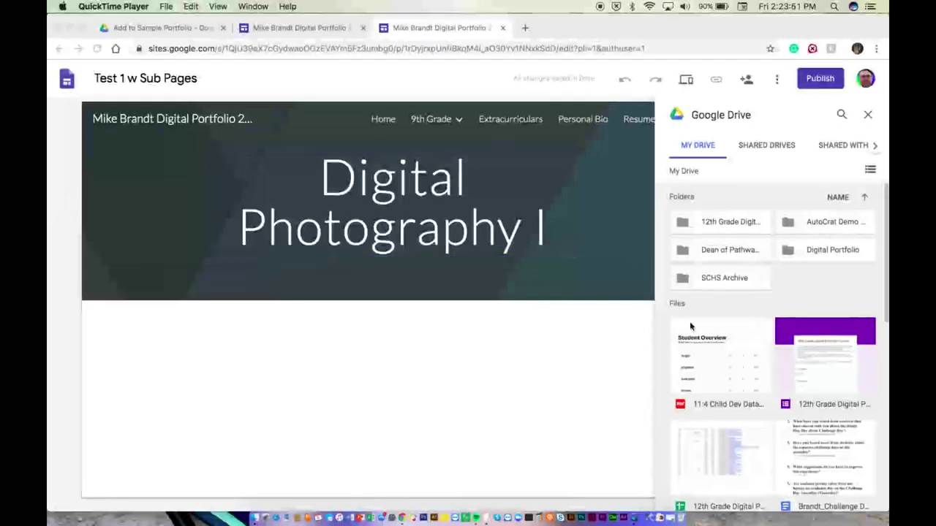
Step: Close the open Drive picker and return to the Insert options panel
{"action": "left_click", "coordinate": [717, 252]}
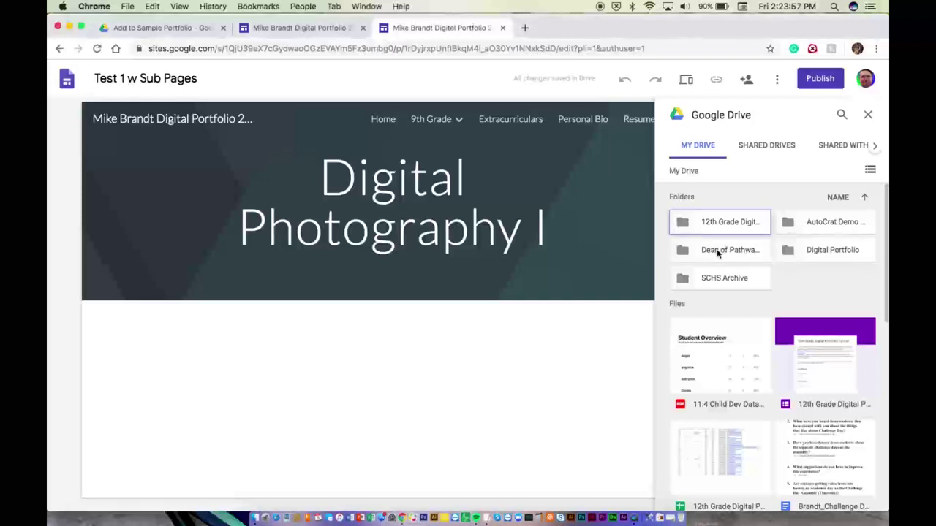
{"action": "left_click", "coordinate": [868, 117]}
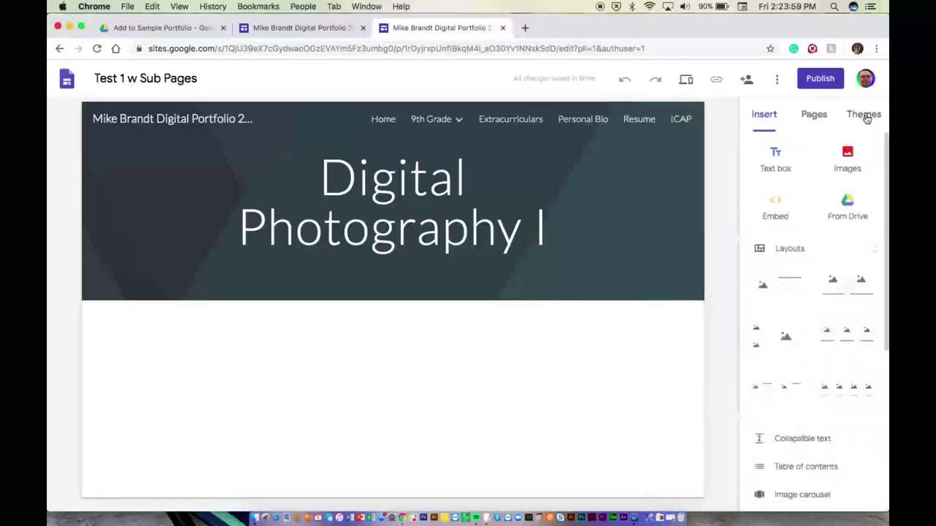
{"action": "left_click", "coordinate": [814, 116]}
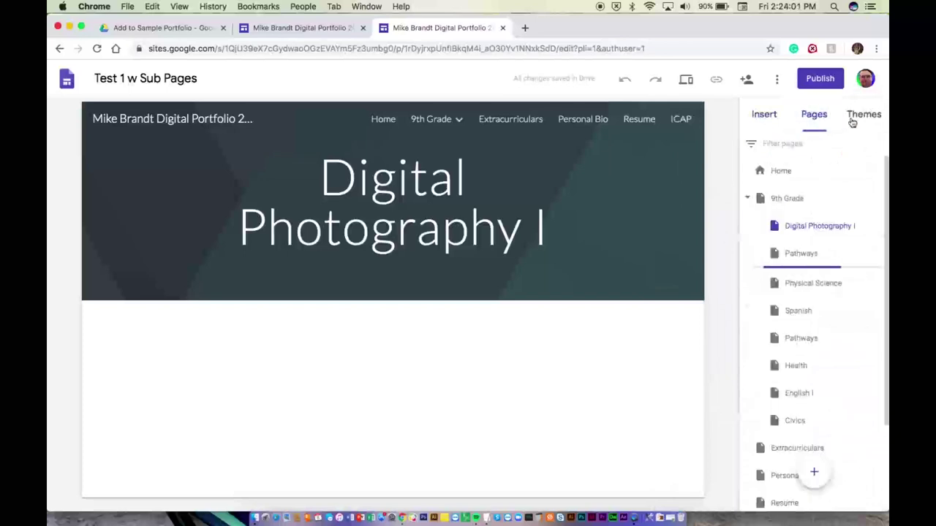
{"action": "left_click", "coordinate": [763, 117]}
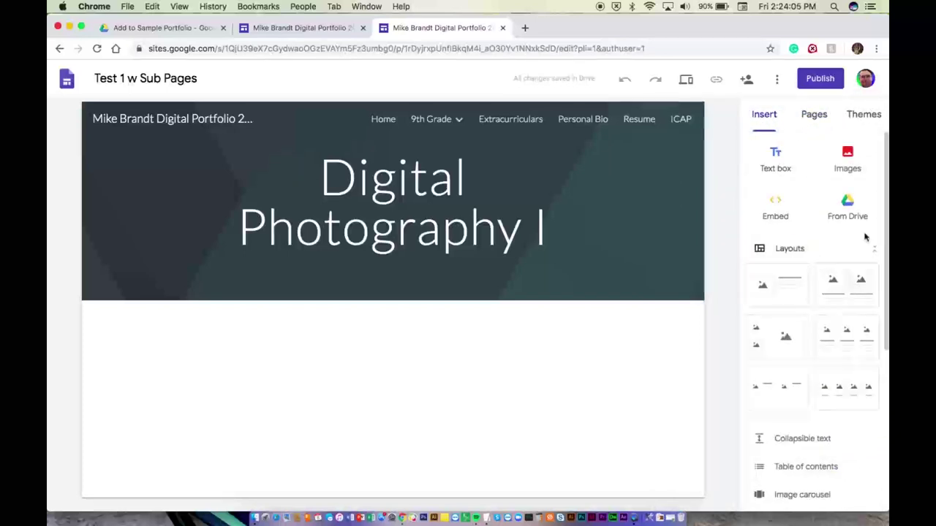
Step: Browse Drive to Dean of Pathway Learning > Pathways Google > Add to Sample Portfolio images
{"action": "left_click", "coordinate": [847, 210]}
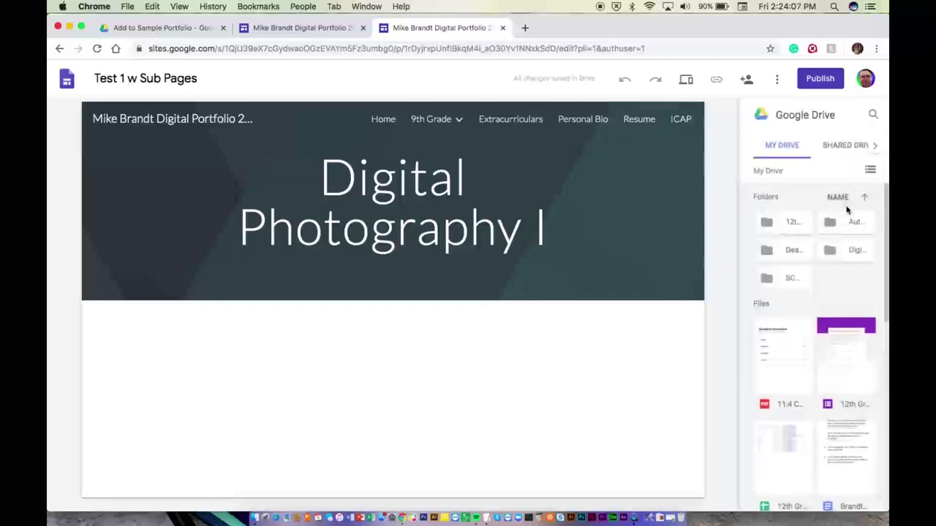
{"action": "double_click", "coordinate": [746, 250]}
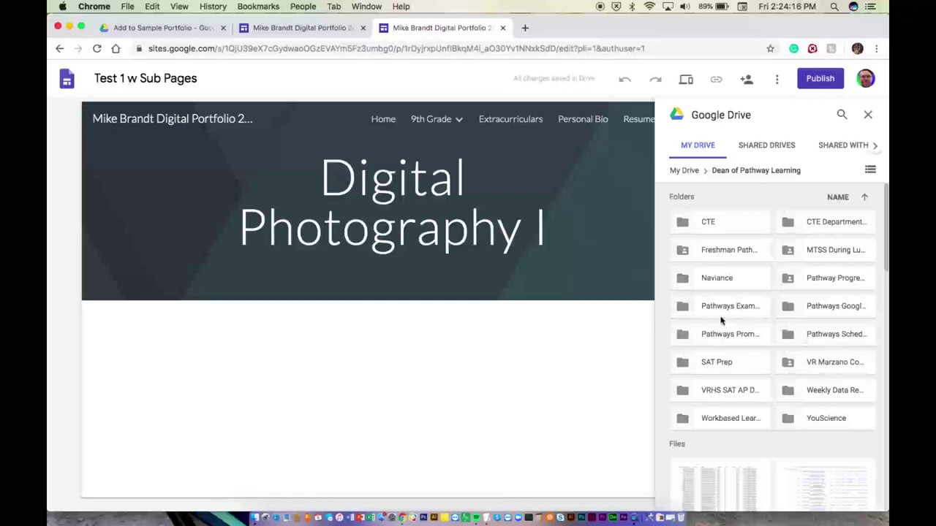
{"action": "double_click", "coordinate": [797, 311]}
{"action": "double_click", "coordinate": [720, 229]}
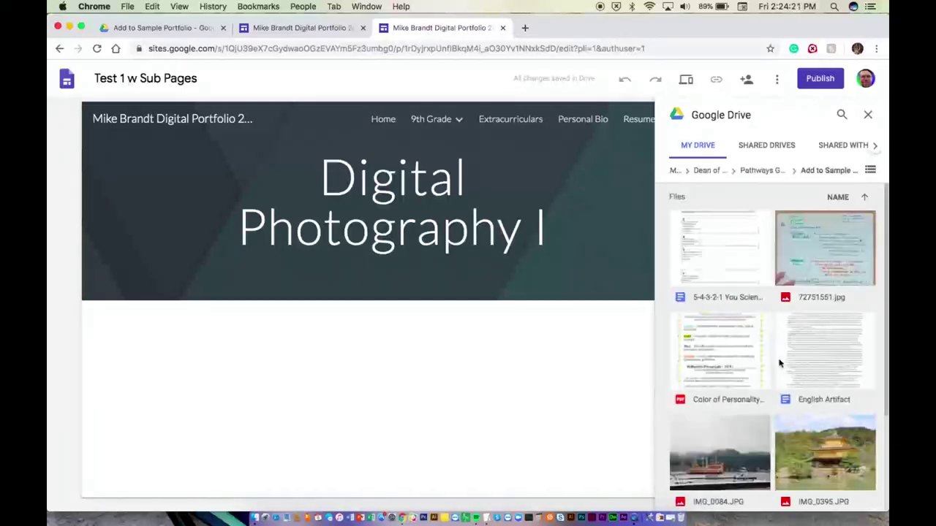
{"action": "scroll", "coordinate": [780, 363], "scroll_direction": "down", "scroll_amount": 4}
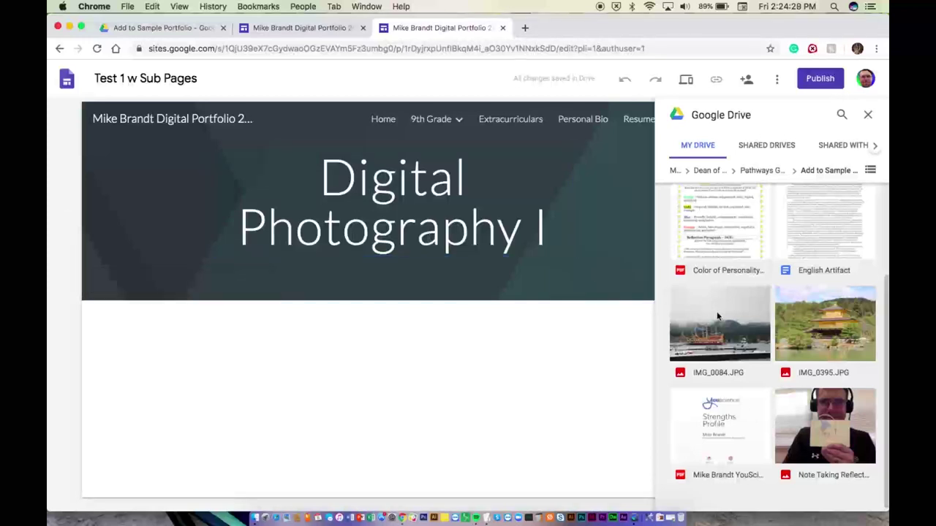
Step: Insert IMG_0084.JPG, enlarge it to nearly page width, and centre it under the header
{"action": "left_click", "coordinate": [722, 341]}
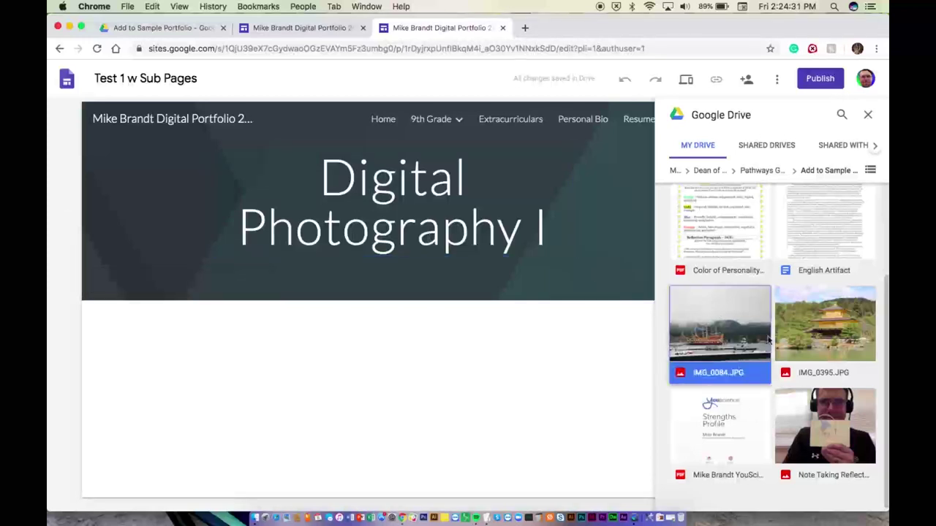
{"action": "left_click", "coordinate": [860, 497]}
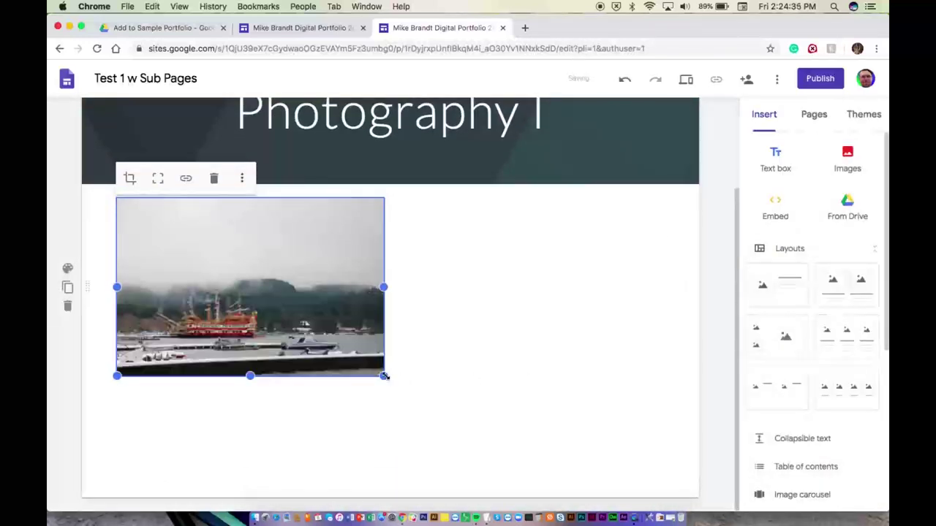
{"action": "left_click_drag", "start_coordinate": [383, 375], "coordinate": [623, 468]}
{"action": "scroll", "coordinate": [625, 468], "scroll_direction": "down", "scroll_amount": 1}
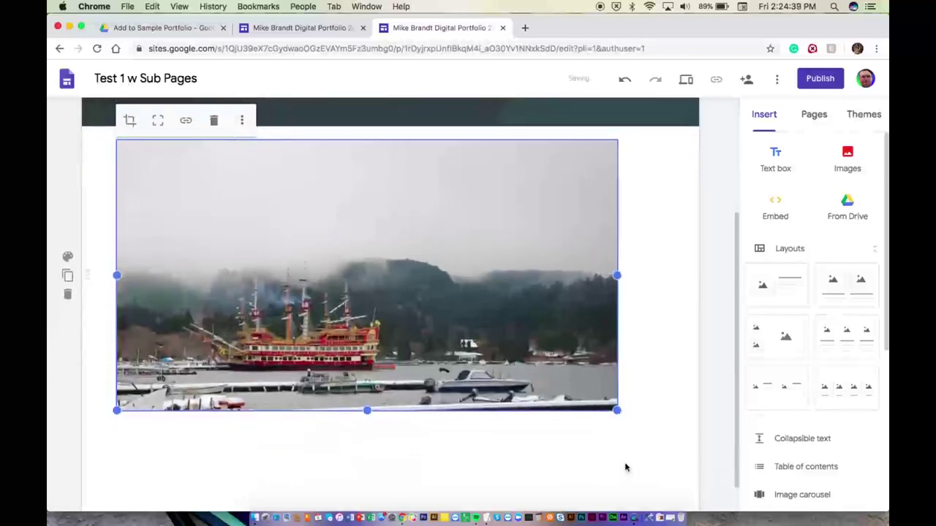
{"action": "left_click_drag", "start_coordinate": [600, 372], "coordinate": [397, 287]}
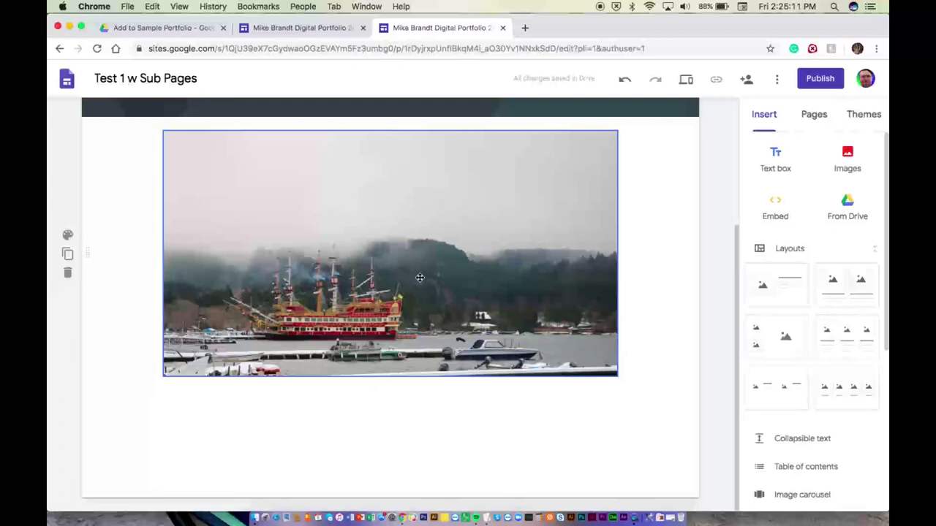
Step: Add a text box under the photo describing the Lake Hakone shot and its Photoshop edits
{"action": "left_click", "coordinate": [505, 395]}
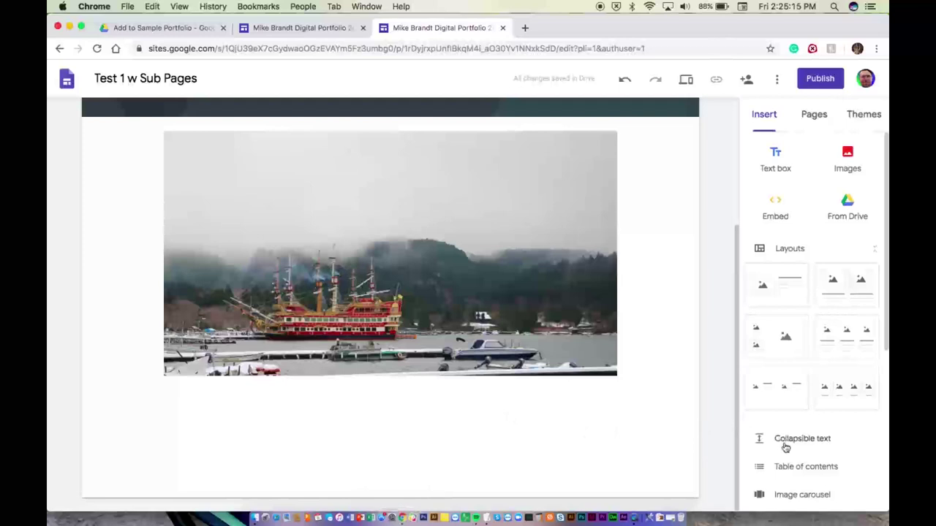
{"action": "left_click", "coordinate": [773, 157]}
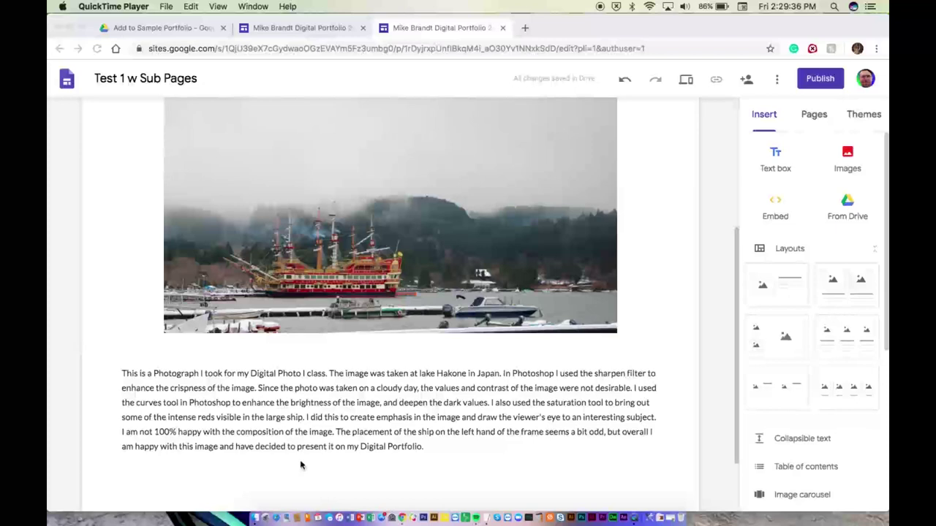
{"action": "scroll", "coordinate": [300, 465], "scroll_direction": "up", "scroll_amount": 2}
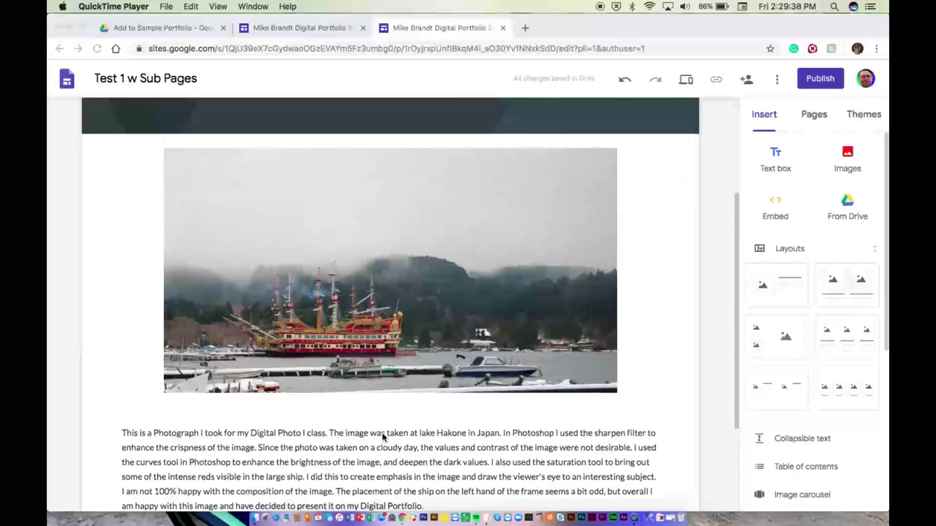
{"action": "scroll", "coordinate": [348, 363], "scroll_direction": "up", "scroll_amount": 5}
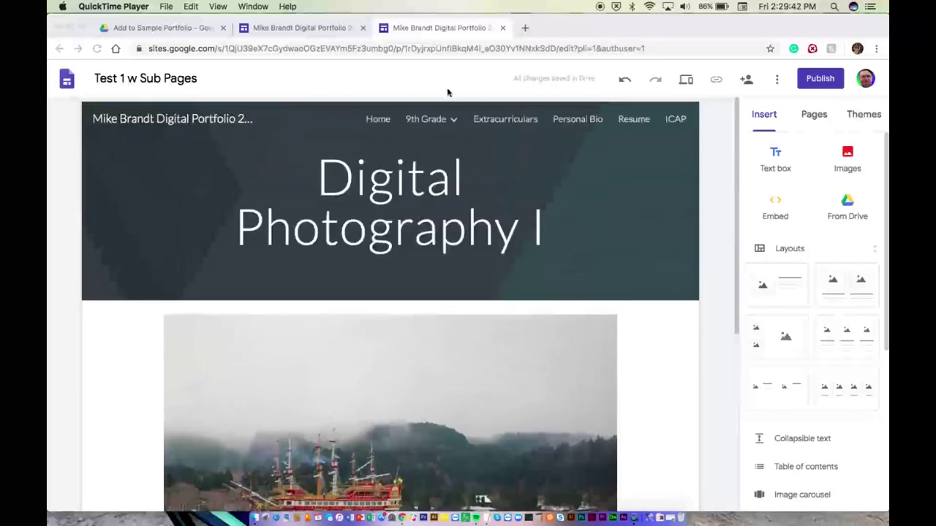
Step: Go to the English I subpage under 9th Grade
{"action": "left_click", "coordinate": [453, 121]}
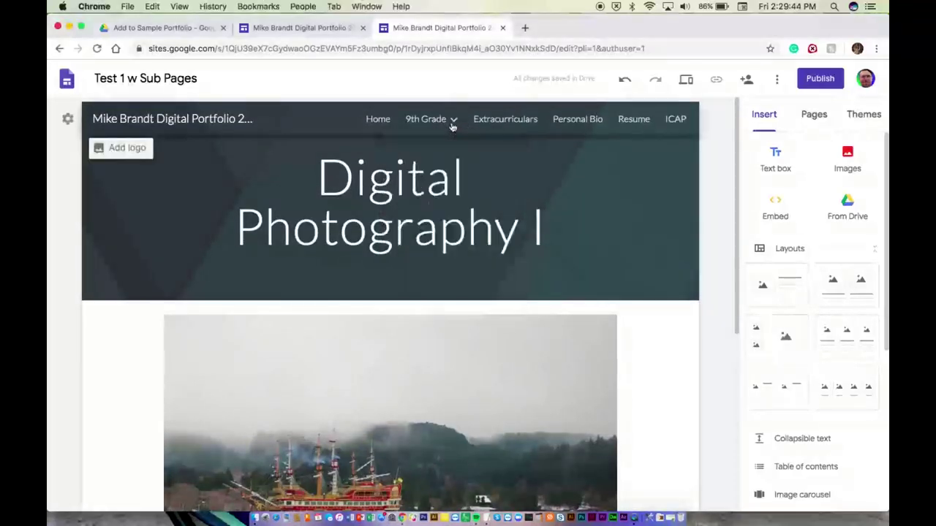
{"action": "left_click", "coordinate": [453, 127]}
{"action": "left_click", "coordinate": [417, 268]}
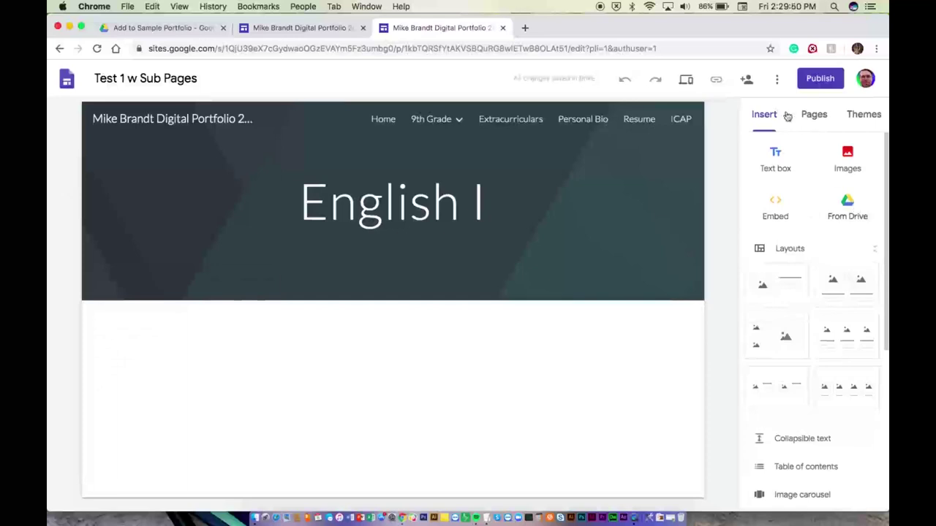
Step: Pick the English Artifact file from Drive and insert it
{"action": "left_click", "coordinate": [849, 202]}
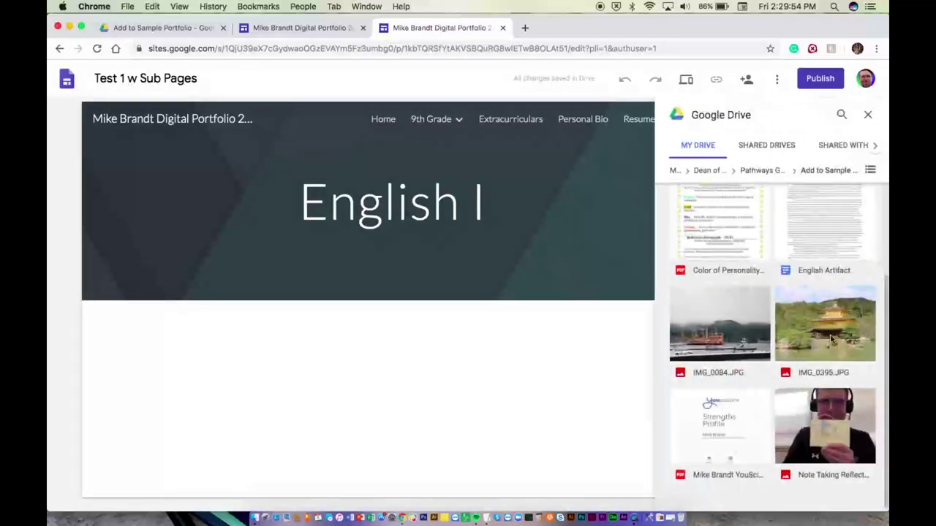
{"action": "scroll", "coordinate": [821, 342], "scroll_direction": "up", "scroll_amount": 3}
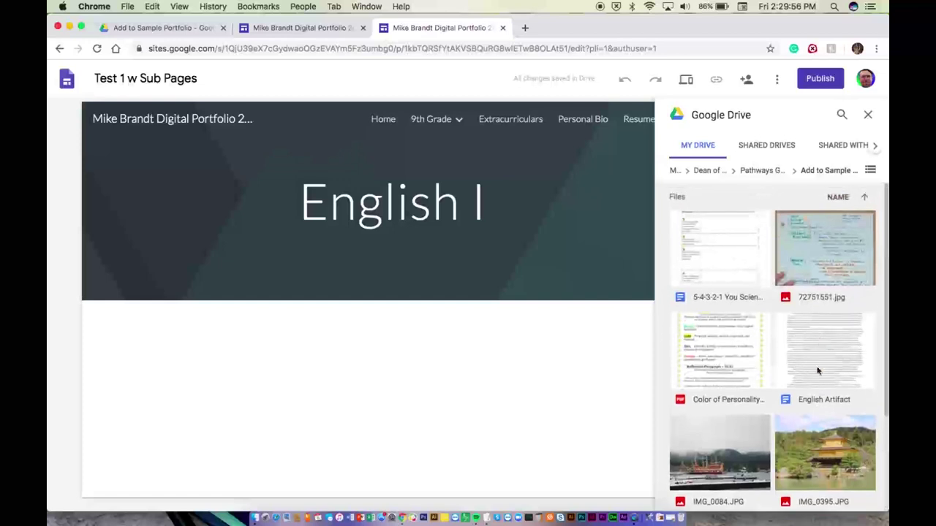
{"action": "left_click", "coordinate": [813, 370]}
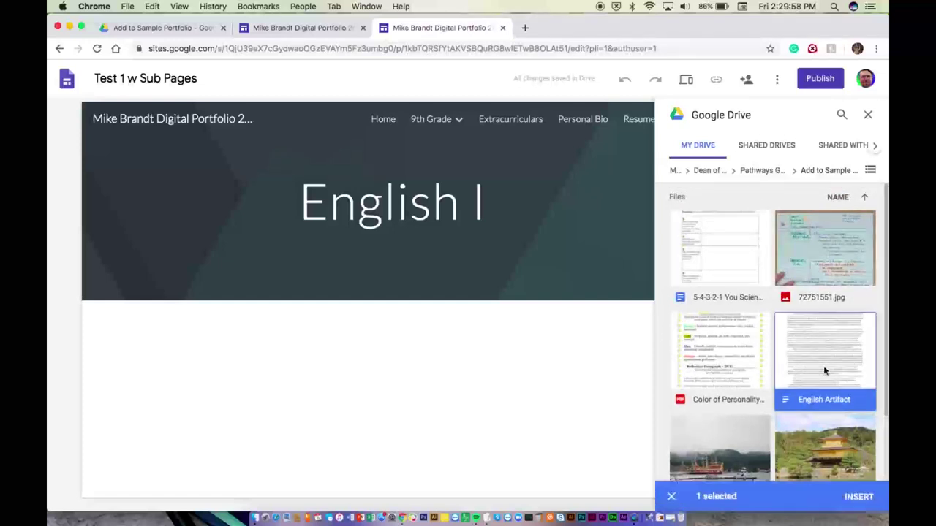
{"action": "left_click", "coordinate": [851, 500]}
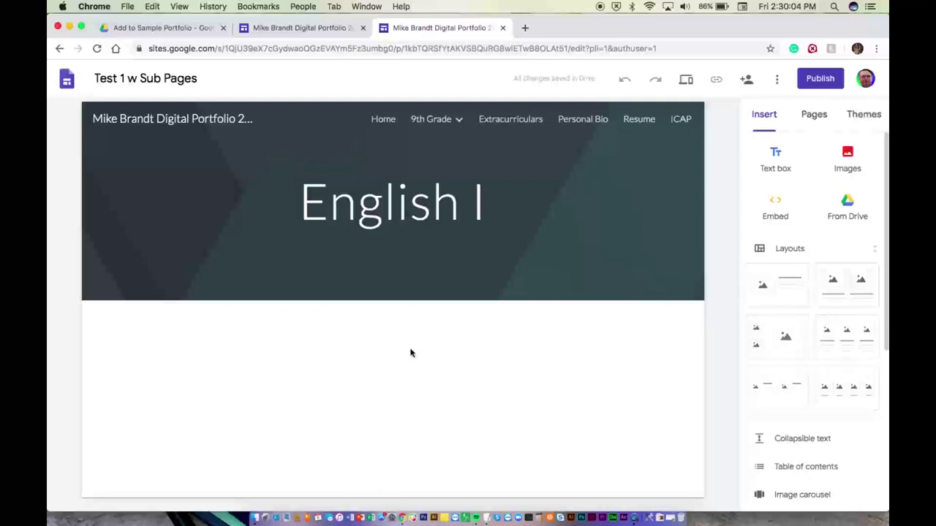
Step: Insert the English Artifact file from Drive onto the English I page
{"action": "left_click", "coordinate": [847, 205]}
{"action": "left_click", "coordinate": [830, 352]}
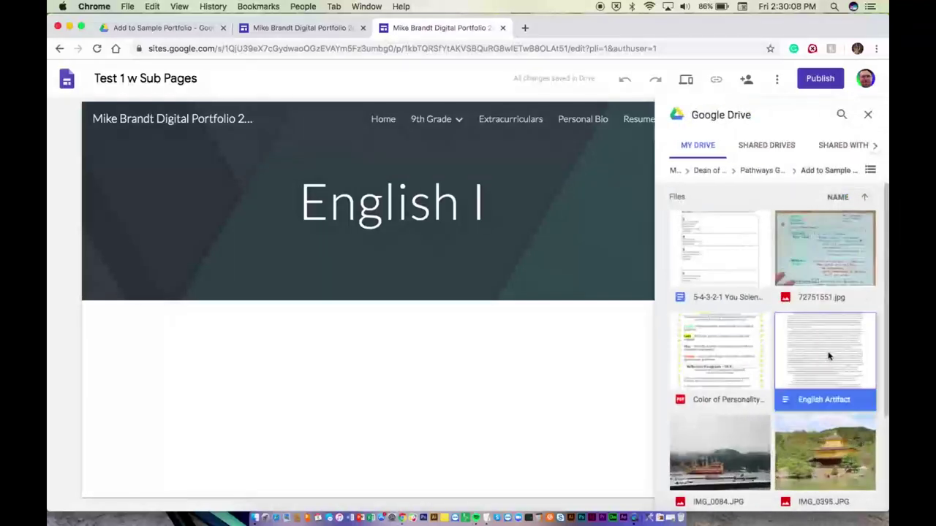
{"action": "left_click", "coordinate": [859, 497]}
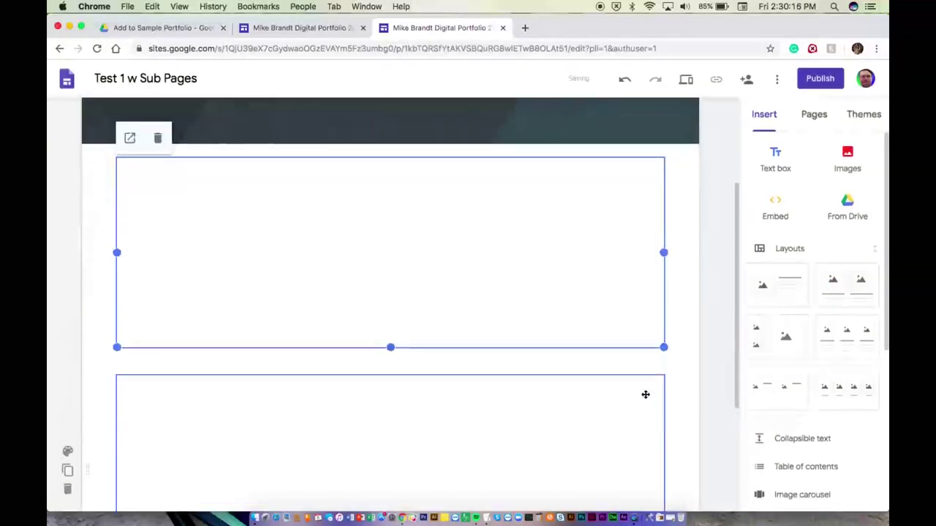
Step: Drag the embedded document box's bottom edge down to make it taller
{"action": "left_click", "coordinate": [545, 404]}
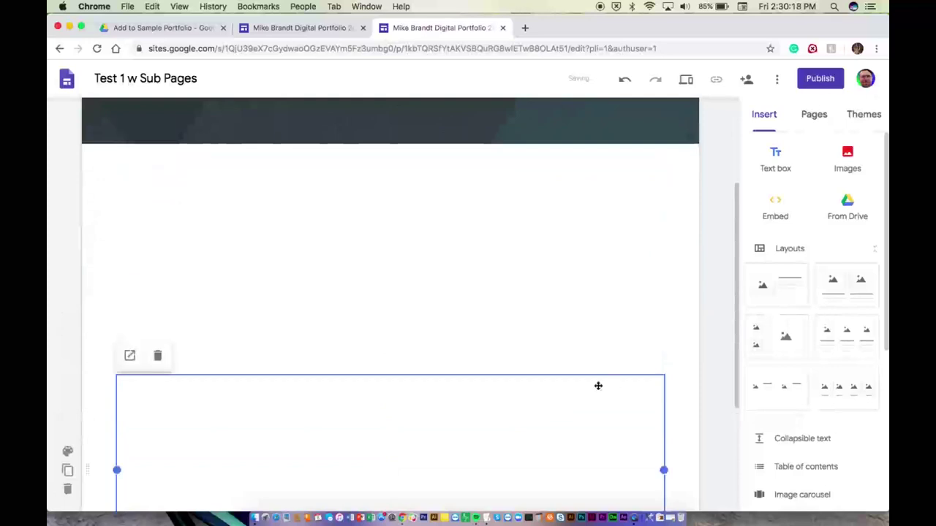
{"action": "scroll", "coordinate": [598, 385], "scroll_direction": "down", "scroll_amount": 3}
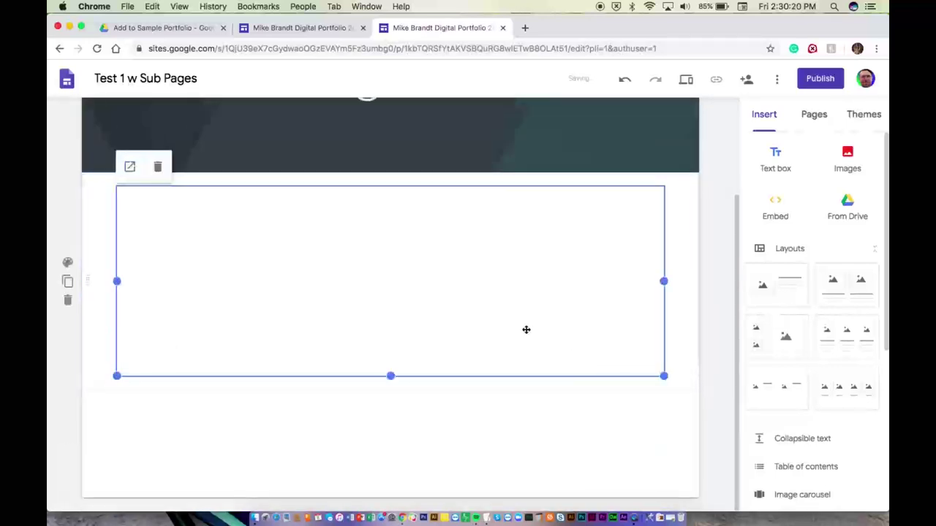
{"action": "left_click_drag", "start_coordinate": [390, 376], "coordinate": [389, 479]}
{"action": "scroll", "coordinate": [490, 333], "scroll_direction": "down", "scroll_amount": 1}
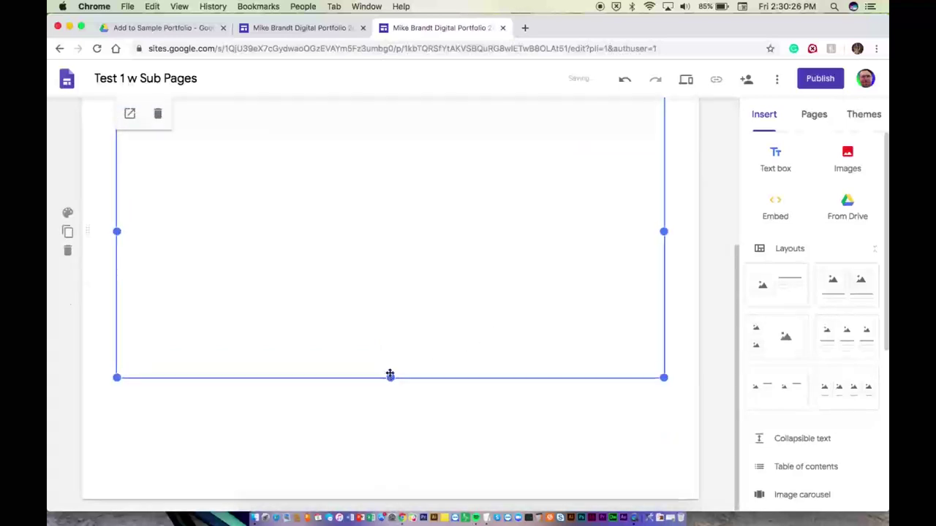
{"action": "scroll", "coordinate": [388, 375], "scroll_direction": "up", "scroll_amount": 3}
{"action": "scroll", "coordinate": [388, 374], "scroll_direction": "down", "scroll_amount": 2}
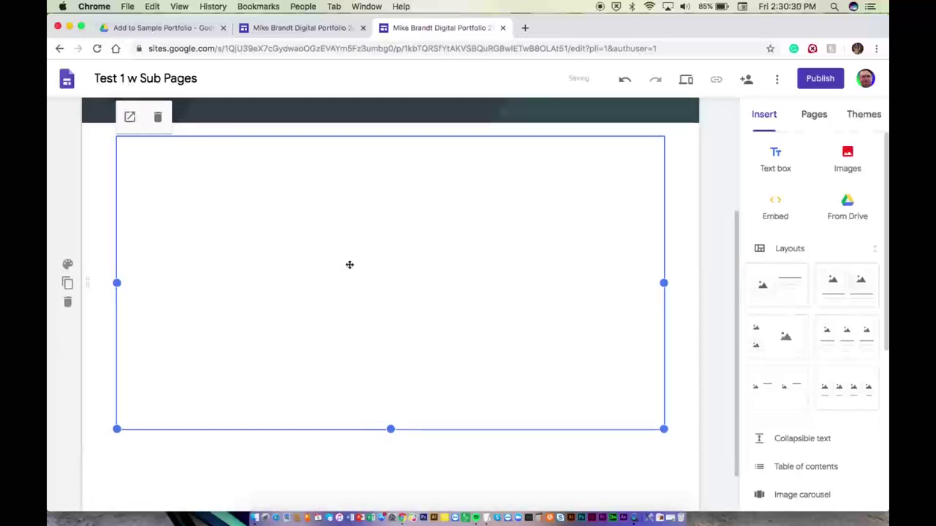
Step: Stretch the embedded essay taller and nearly full width so its text shows, then deselect it
{"action": "left_click", "coordinate": [389, 433]}
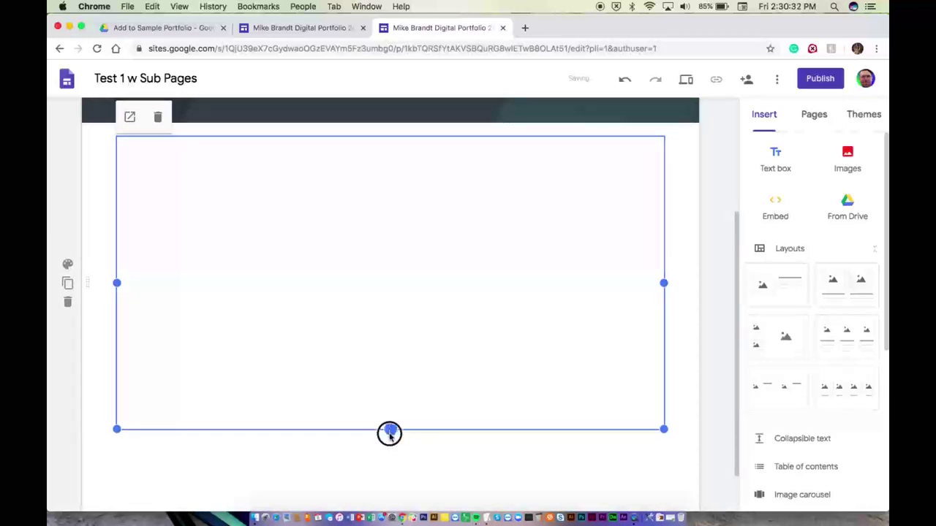
{"action": "left_click_drag", "start_coordinate": [390, 433], "coordinate": [386, 489]}
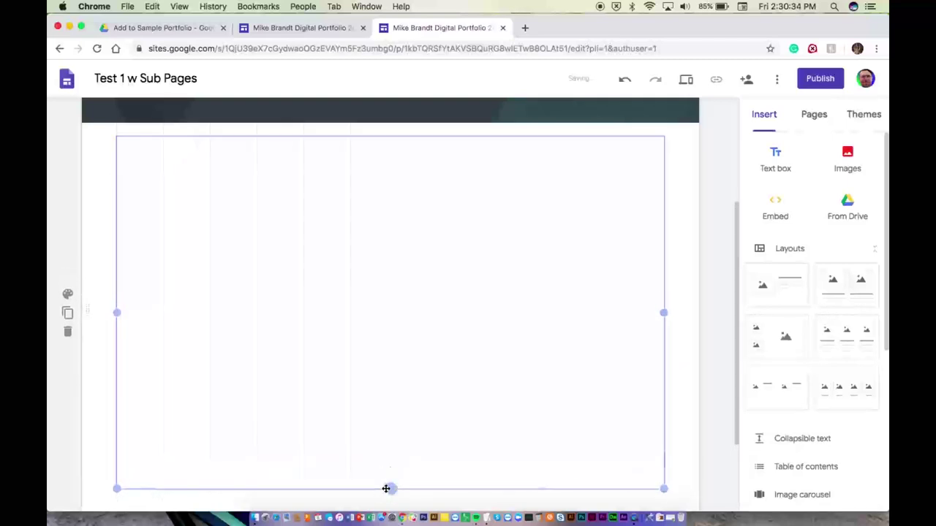
{"action": "scroll", "coordinate": [421, 370], "scroll_direction": "down", "scroll_amount": 1}
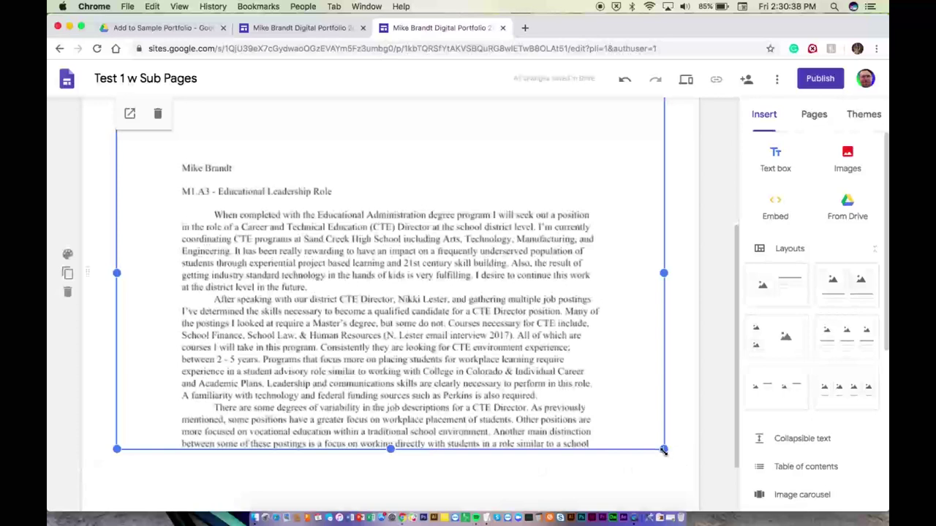
{"action": "scroll", "coordinate": [472, 326], "scroll_direction": "up", "scroll_amount": 2}
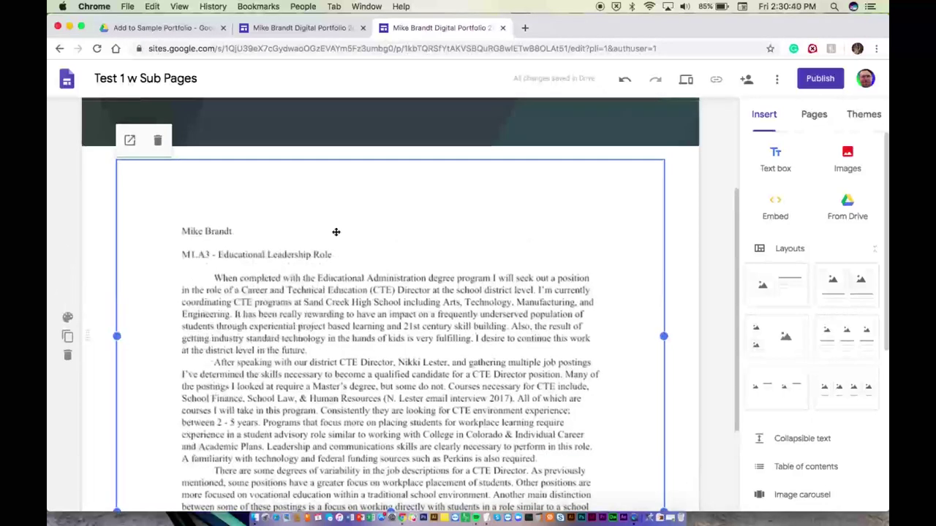
{"action": "scroll", "coordinate": [429, 403], "scroll_direction": "down", "scroll_amount": 2}
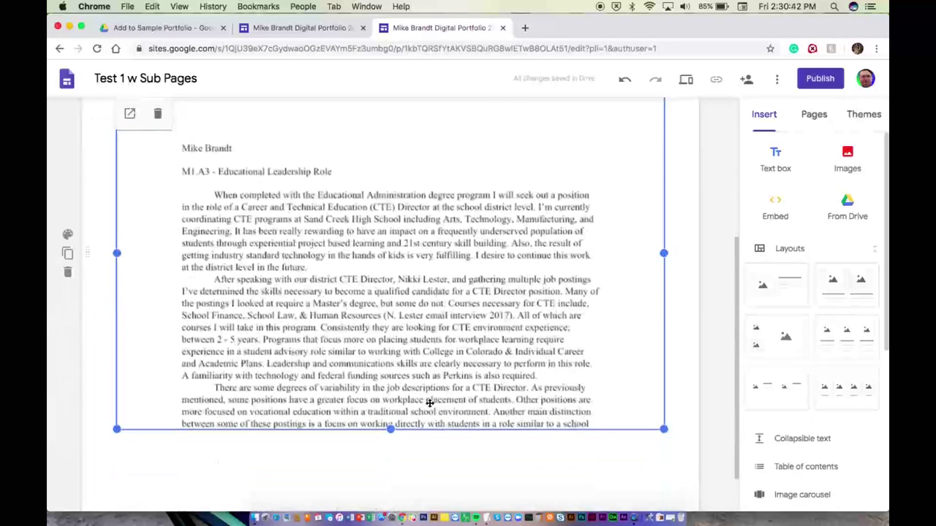
{"action": "left_click_drag", "start_coordinate": [663, 429], "coordinate": [671, 472]}
{"action": "scroll", "coordinate": [297, 426], "scroll_direction": "down", "scroll_amount": 2}
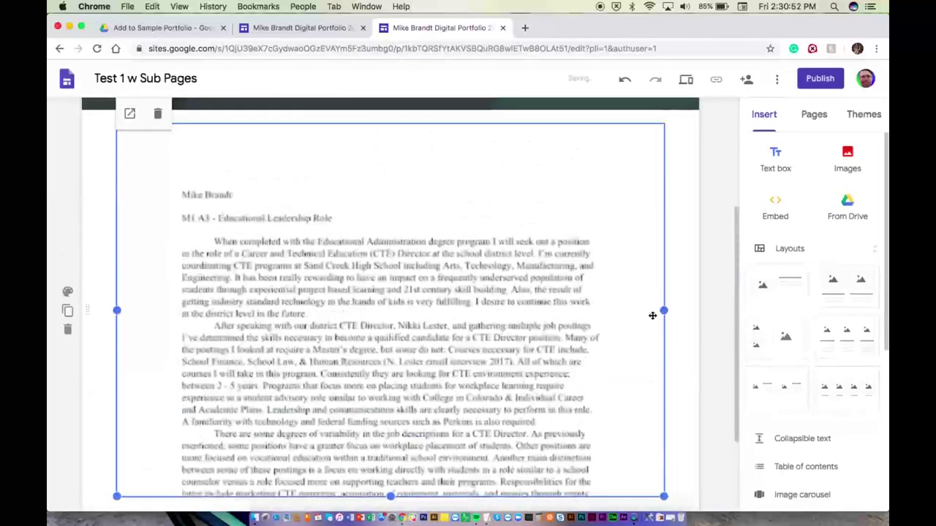
{"action": "scroll", "coordinate": [658, 314], "scroll_direction": "down", "scroll_amount": 3}
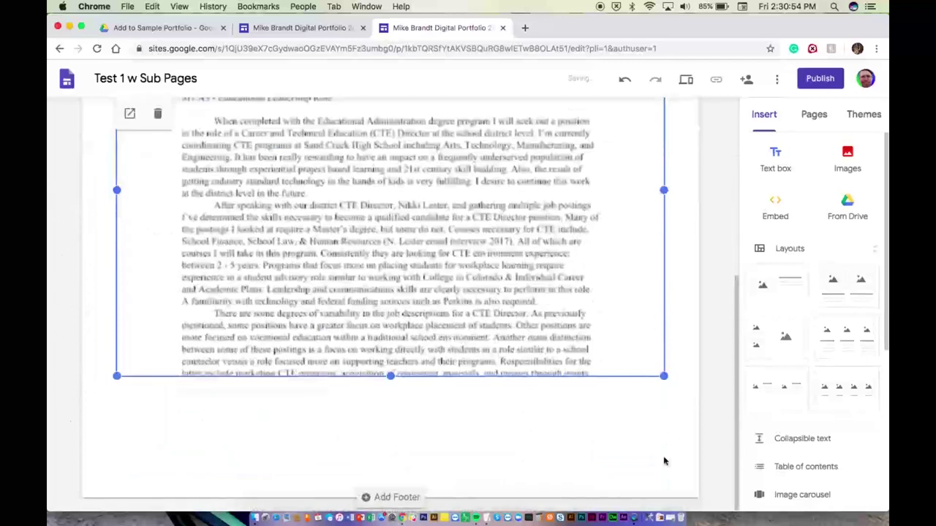
{"action": "left_click", "coordinate": [676, 418]}
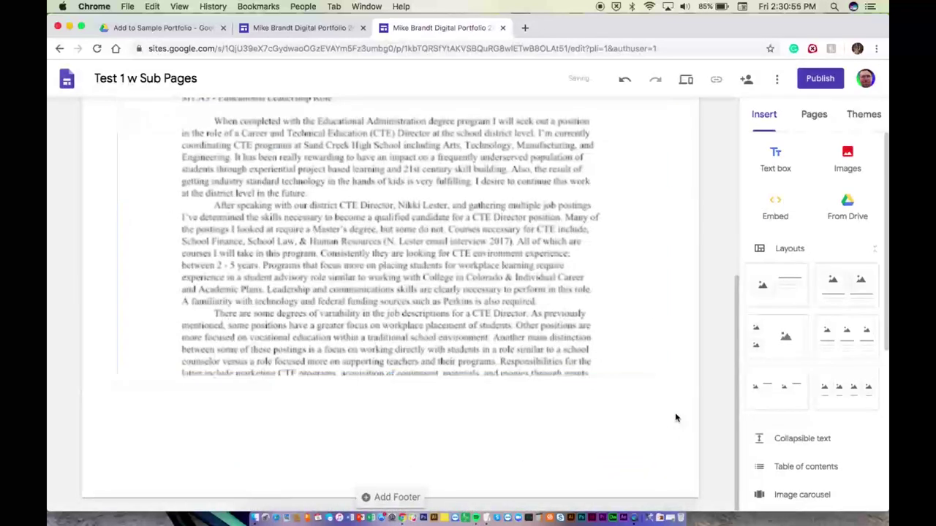
Step: Insert a collapsible text block below the essay with the heading 'Reflection'
{"action": "left_click", "coordinate": [760, 439]}
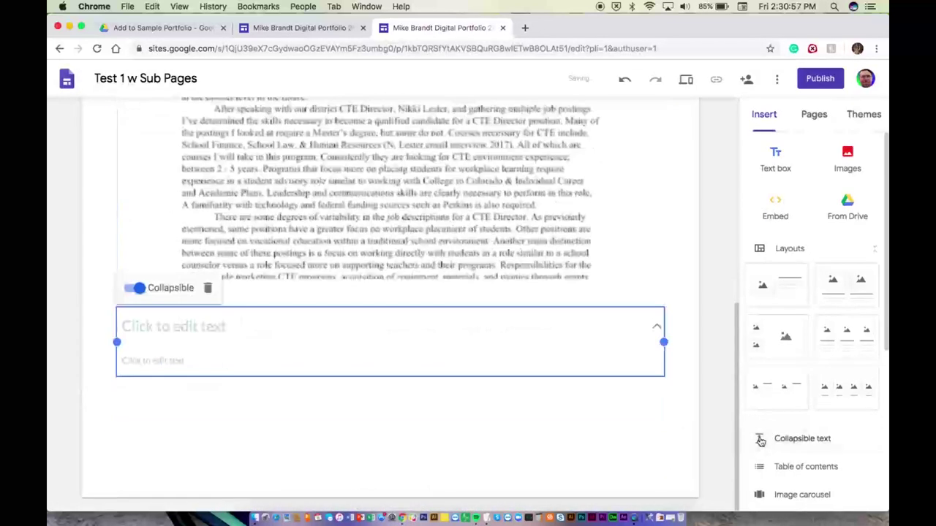
{"action": "left_click", "coordinate": [420, 341]}
{"action": "left_click", "coordinate": [384, 326]}
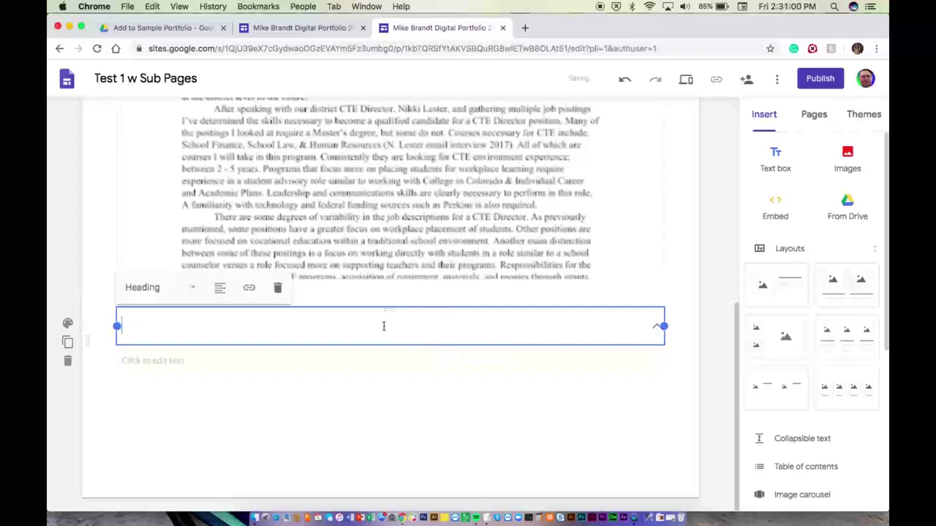
{"action": "type", "text": "Reflection"}
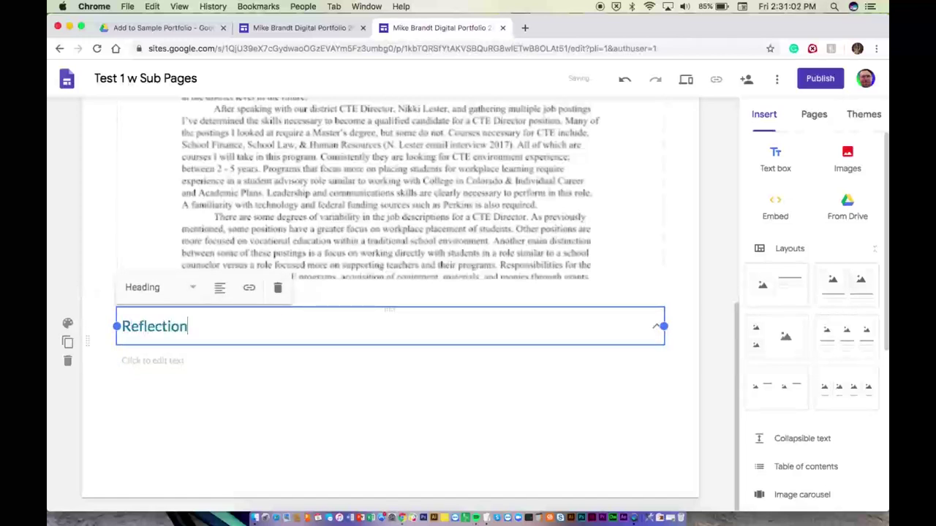
{"action": "left_click", "coordinate": [347, 362]}
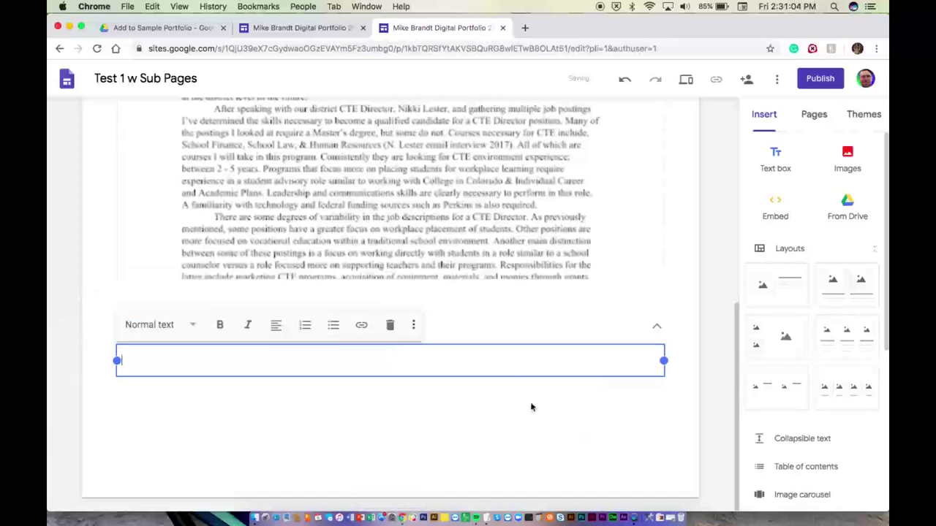